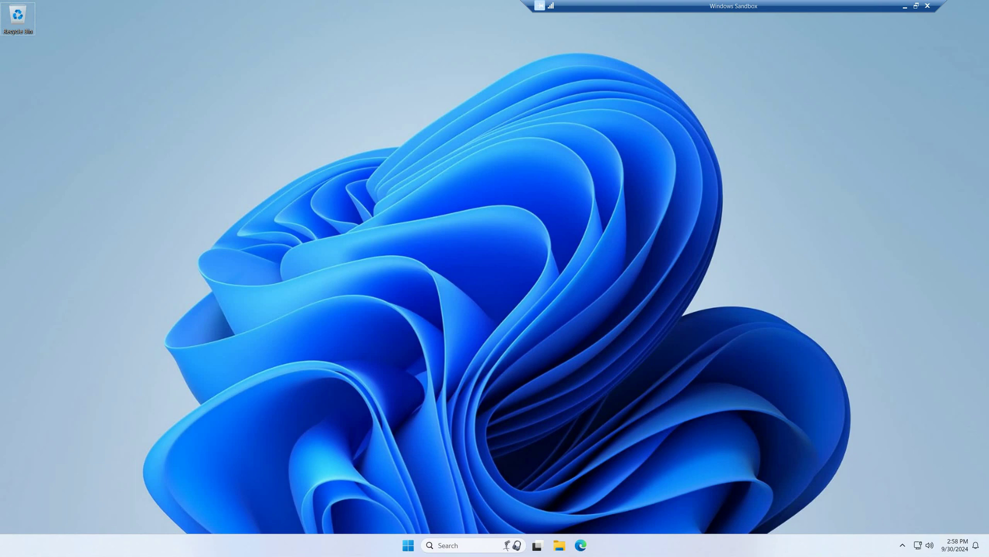
Open the tcpserial GitHub repository in Edge and download TCPSerial-1.00.zip from its Version 1.00 release.
left_click(581, 545)
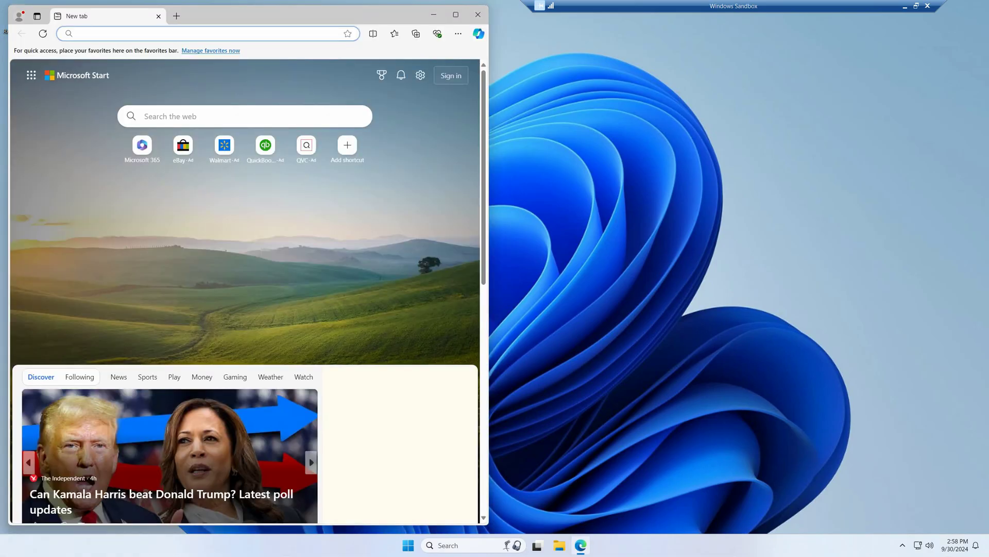
left_click(201, 33)
type("https://github.com/MyDeveloperThoughts/tcpserial")
key("Return")
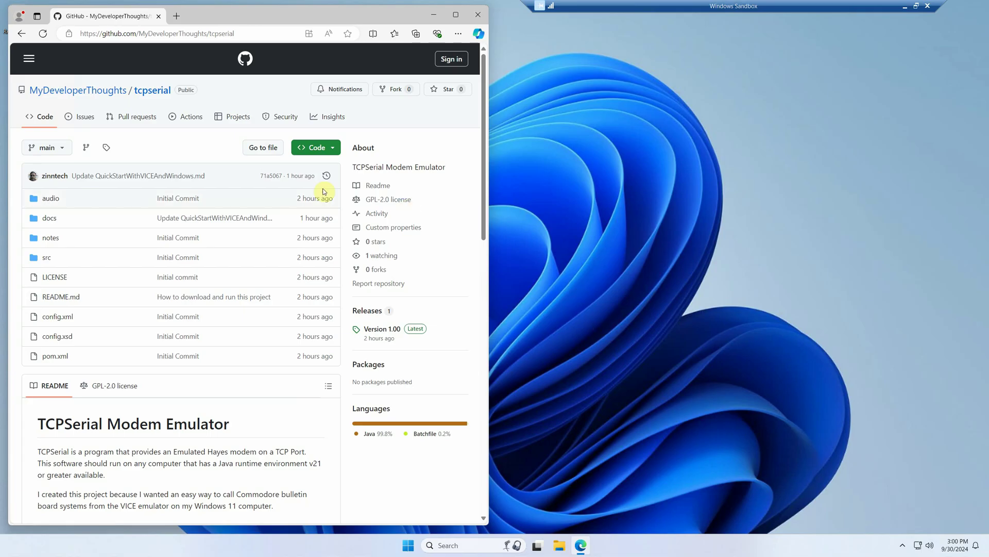
left_click(378, 333)
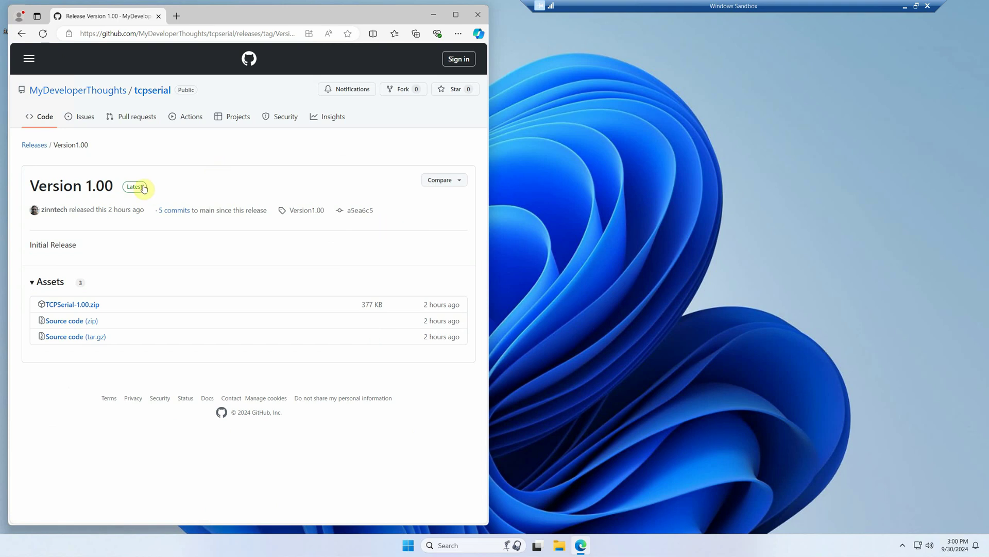
left_click(52, 305)
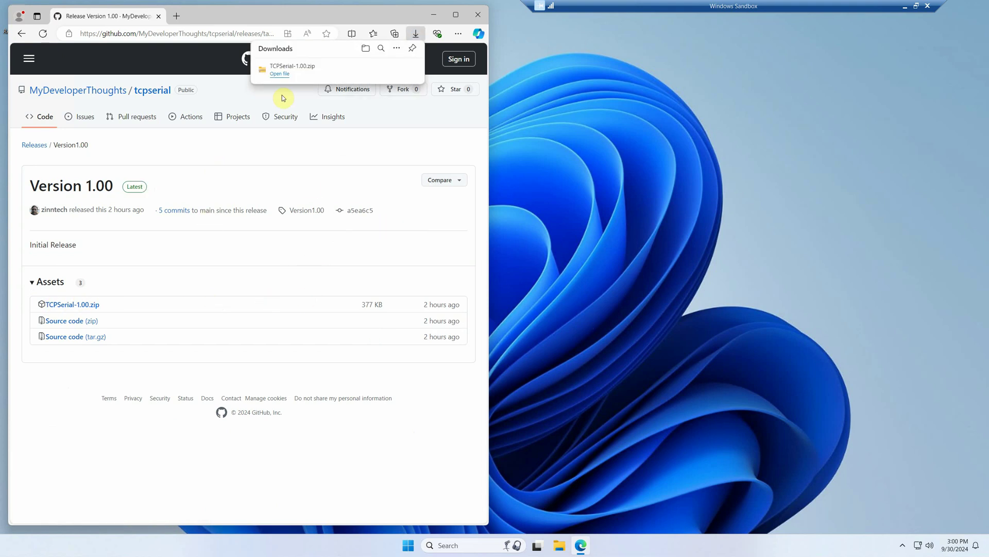
Open the downloaded TCPSerial-1.00.zip and a second Explorer window showing Local Disk (C:).
left_click(274, 74)
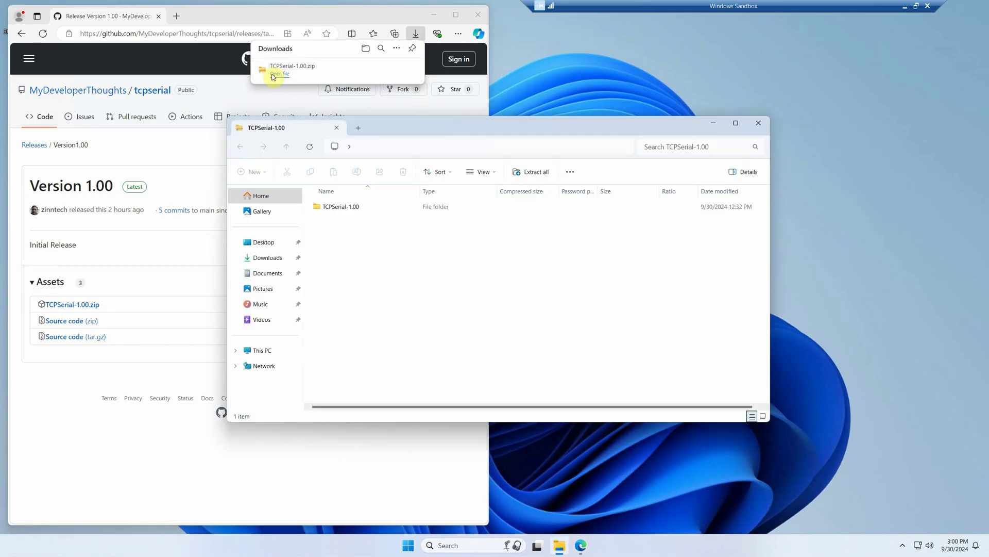
left_click_drag(416, 127, 648, 118)
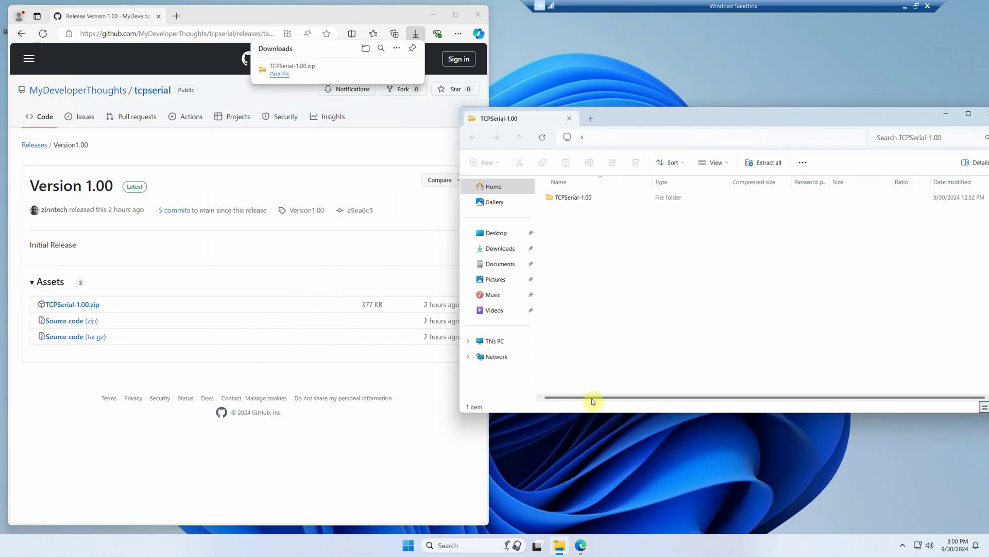
left_click(561, 545)
left_click(560, 545)
right_click(560, 545)
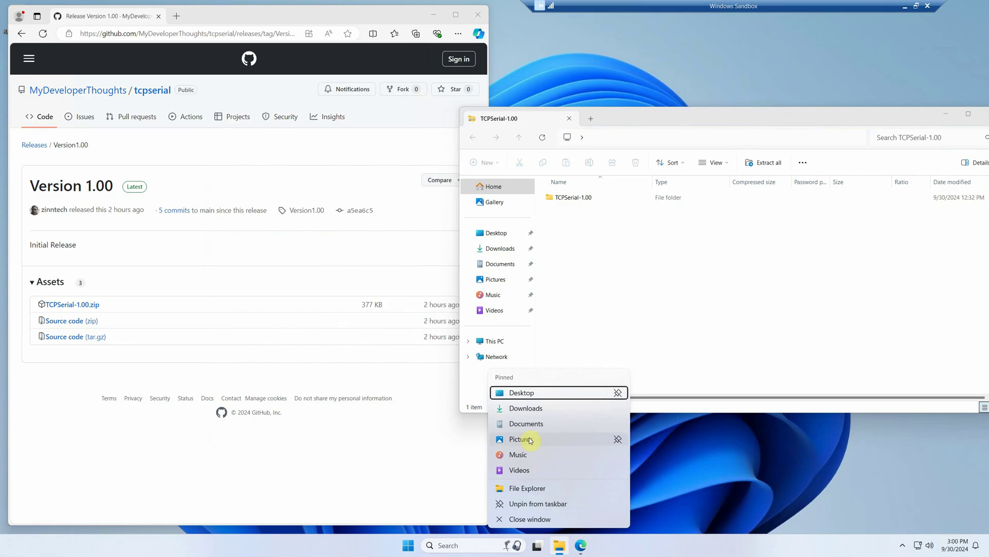
left_click(546, 488)
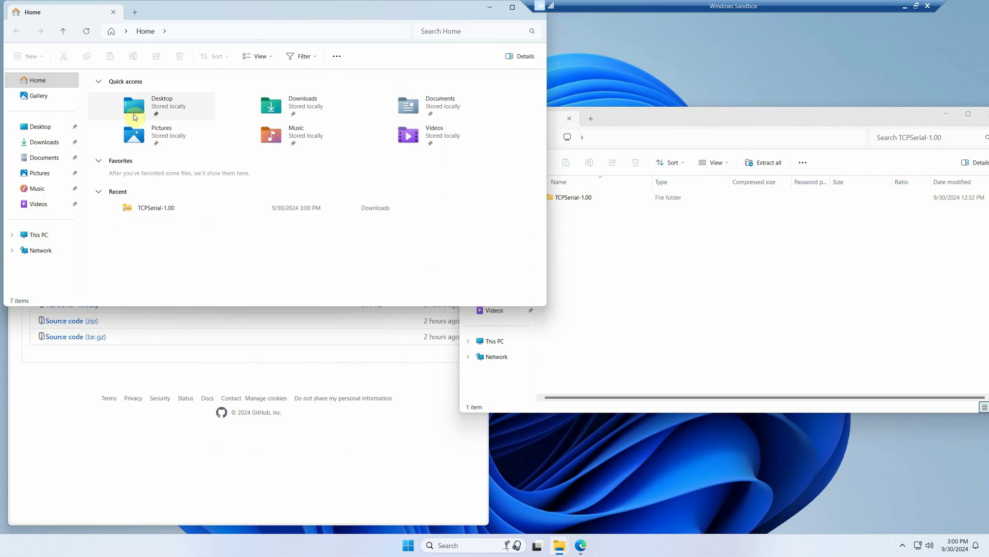
left_click(37, 234)
double_click(154, 99)
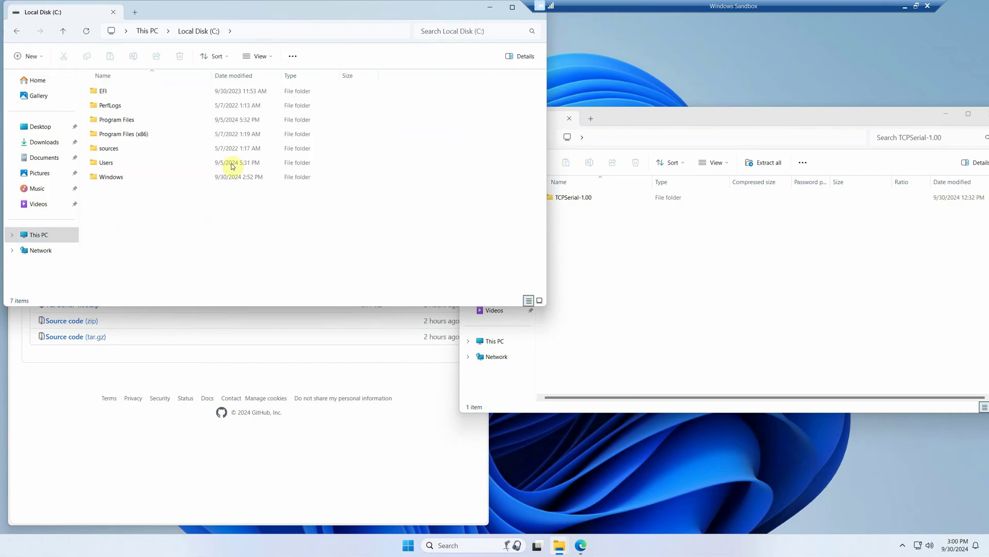
Drag the TCPSerial-1.00 folder from the zip onto C:, then close both Explorer windows.
left_click(639, 316)
left_click_drag(554, 200, 115, 216)
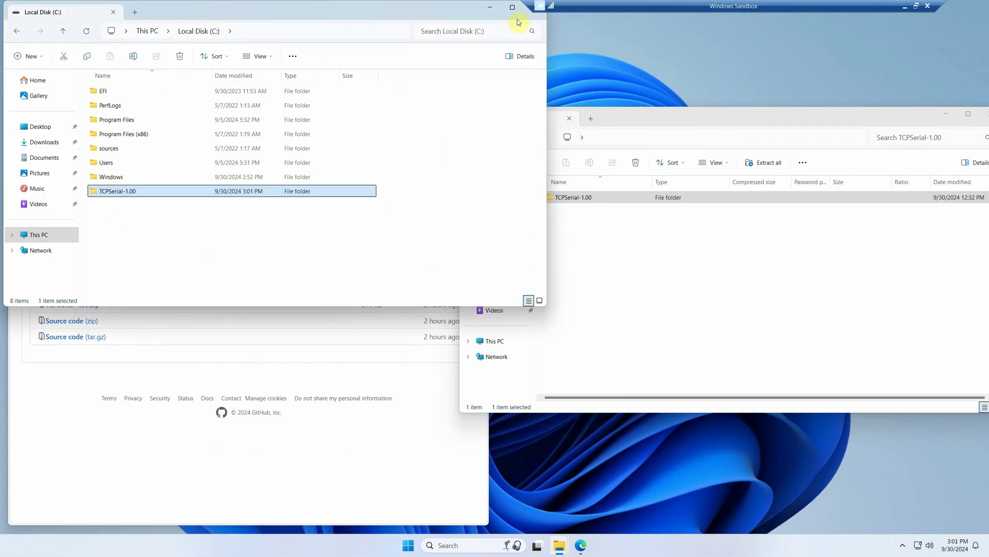
left_click(531, 8)
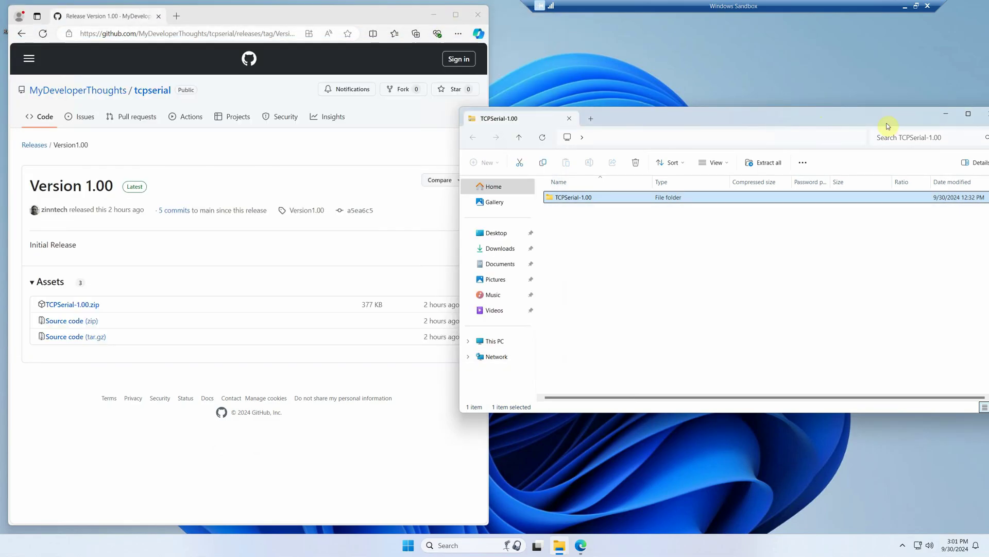
left_click_drag(888, 126, 814, 114)
left_click(923, 104)
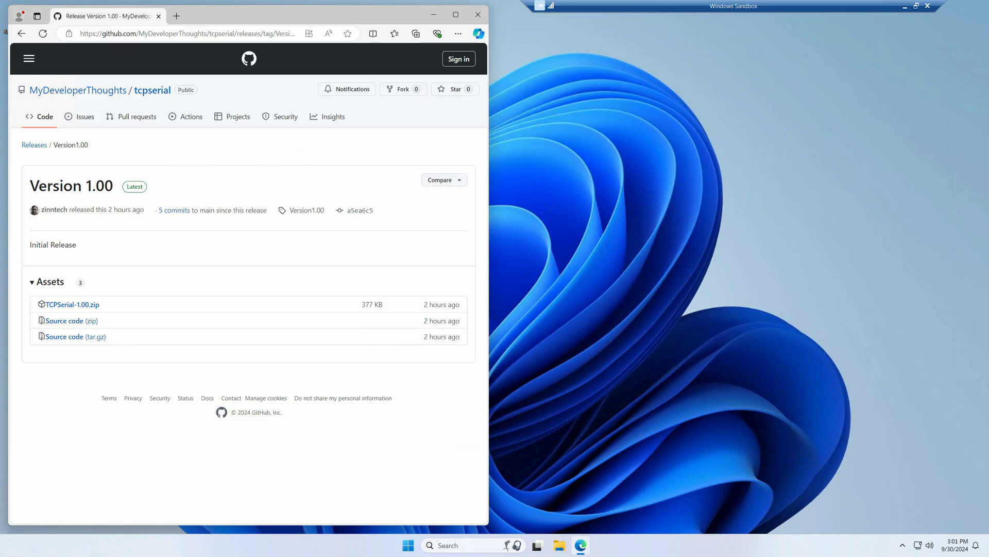
Open an administrator Command Prompt and change into C:\TCPSerial-1.00.
key("super+r")
type("cmd")
key("Return")
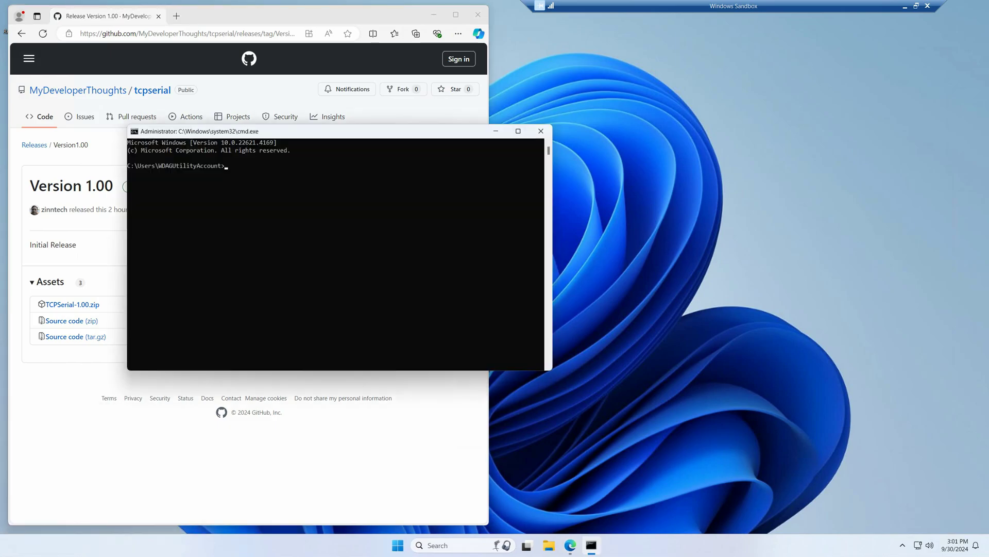
type("cd \\TCPSerial-1.00")
key("Return")
List the folder and run tcpserial, which fails because Java is not installed.
type("dir")
key("Return")
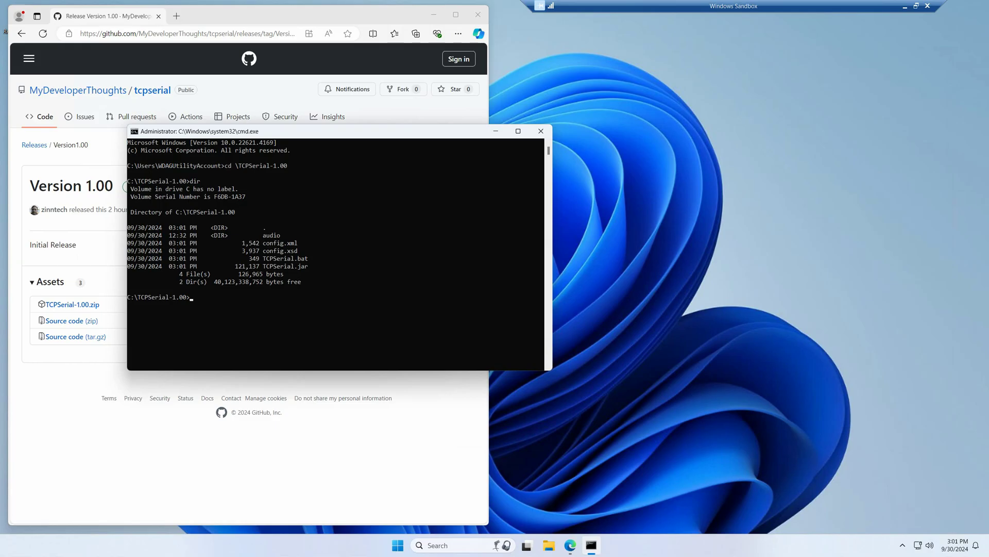
type("tcpserial")
key("Return")
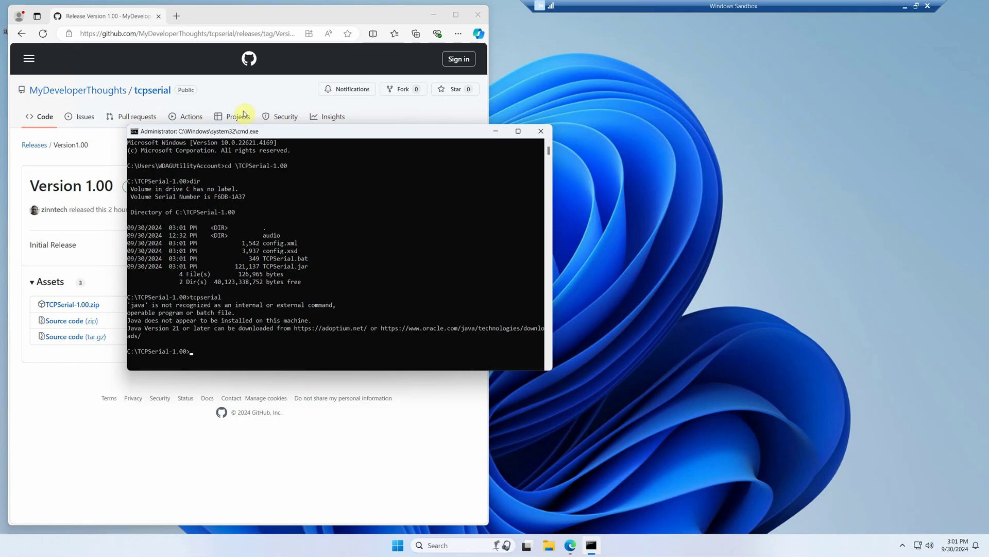
left_click(152, 32)
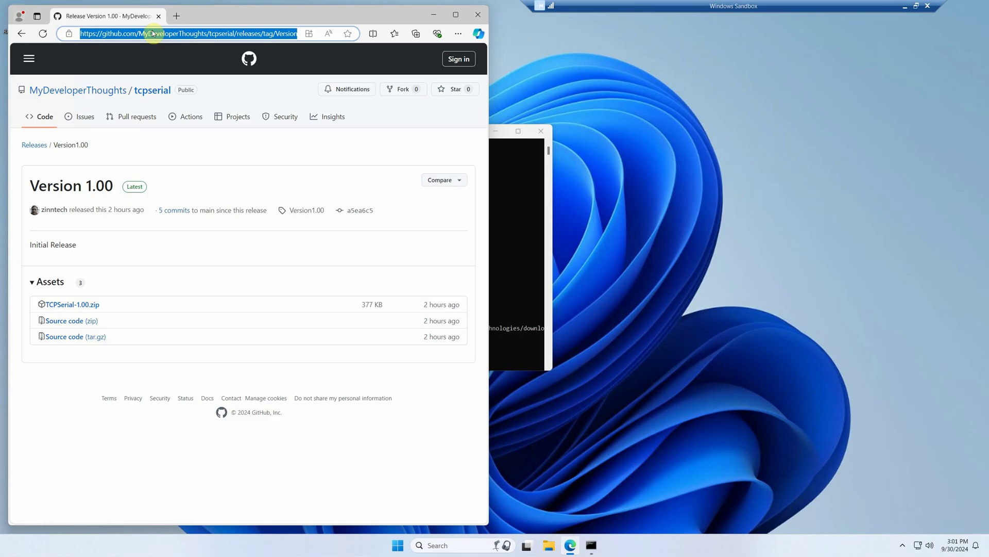
On adoptium.net, accept cookies and download the latest LTS Temurin JDK 21 Windows x64 installer.
type("https://w")
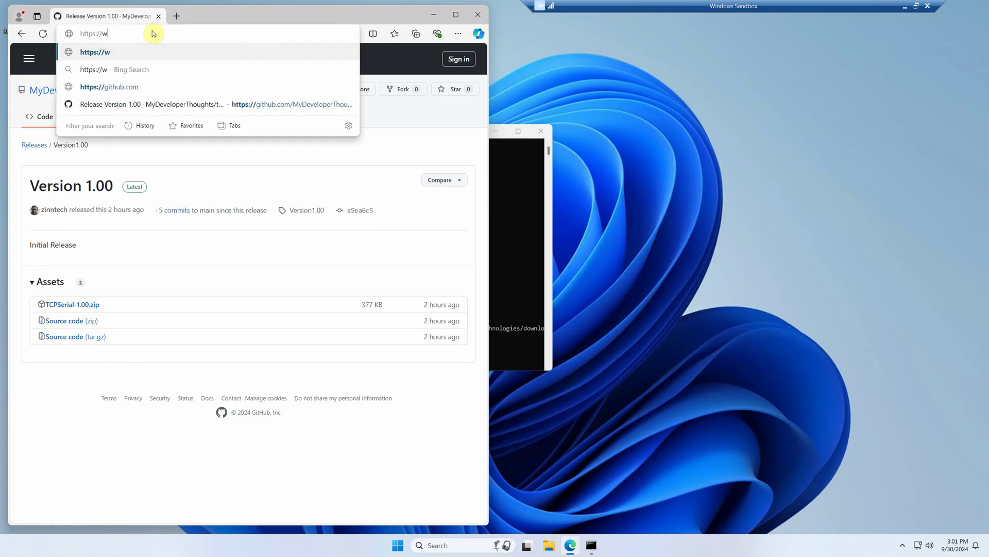
type("ww.adoptium.net")
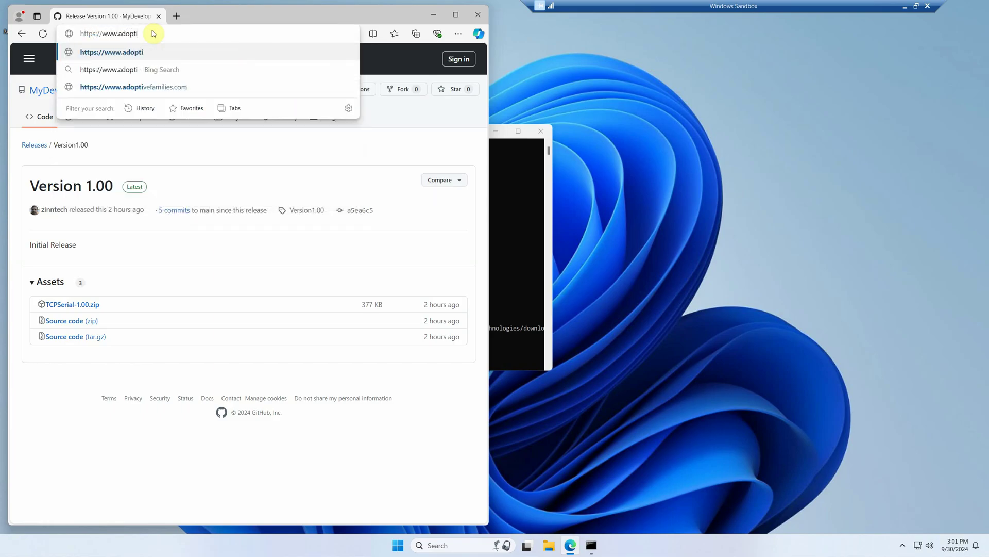
key("Return")
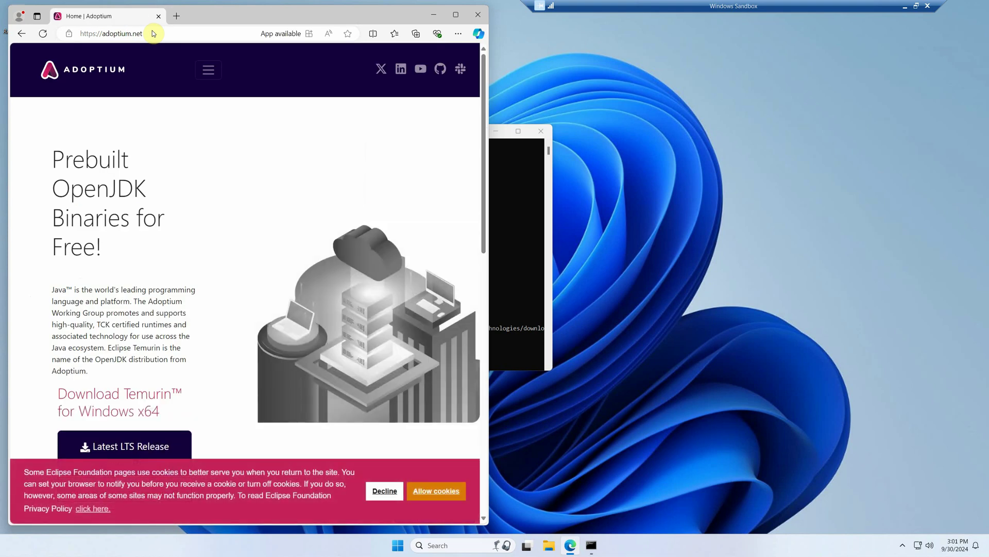
left_click(452, 495)
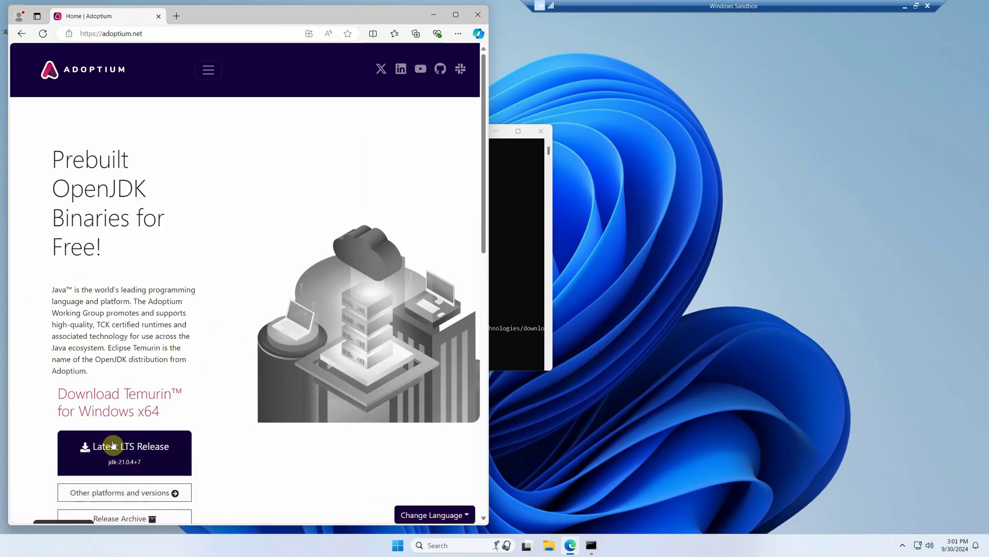
left_click(171, 457)
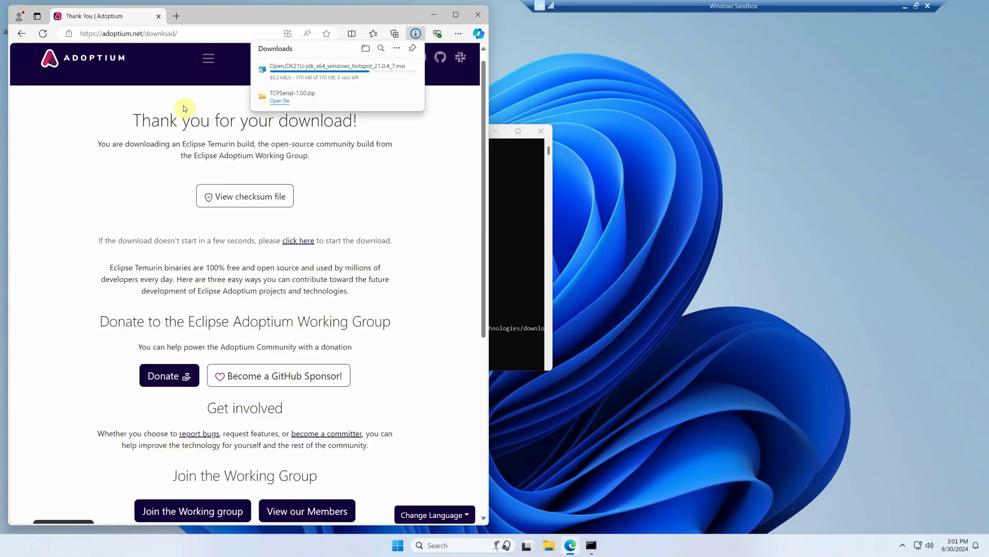
Run the Temurin JDK 21.0.4+7 MSI, accept the license, and install with default settings.
left_click(277, 74)
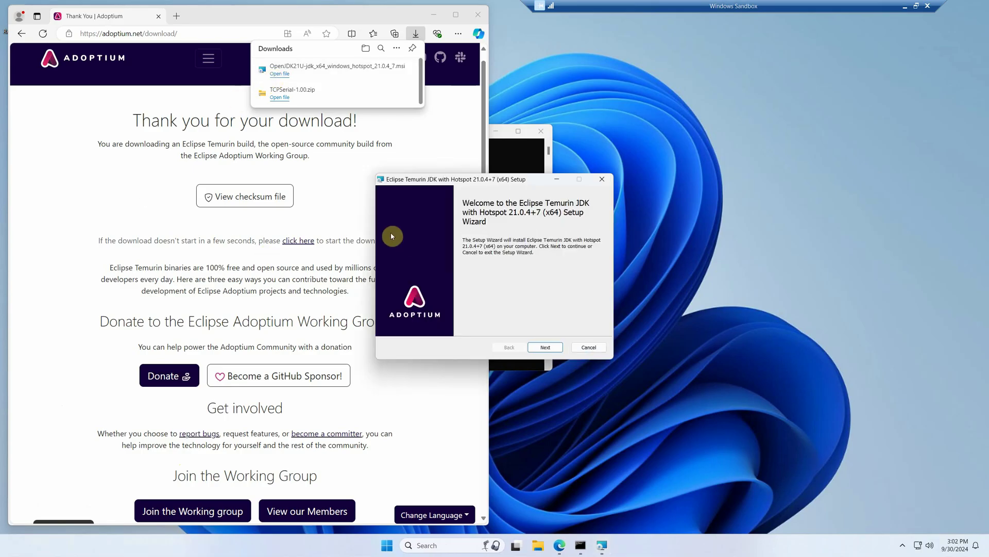
left_click(548, 347)
left_click(446, 325)
left_click(547, 347)
left_click(548, 349)
left_click(552, 348)
left_click(548, 348)
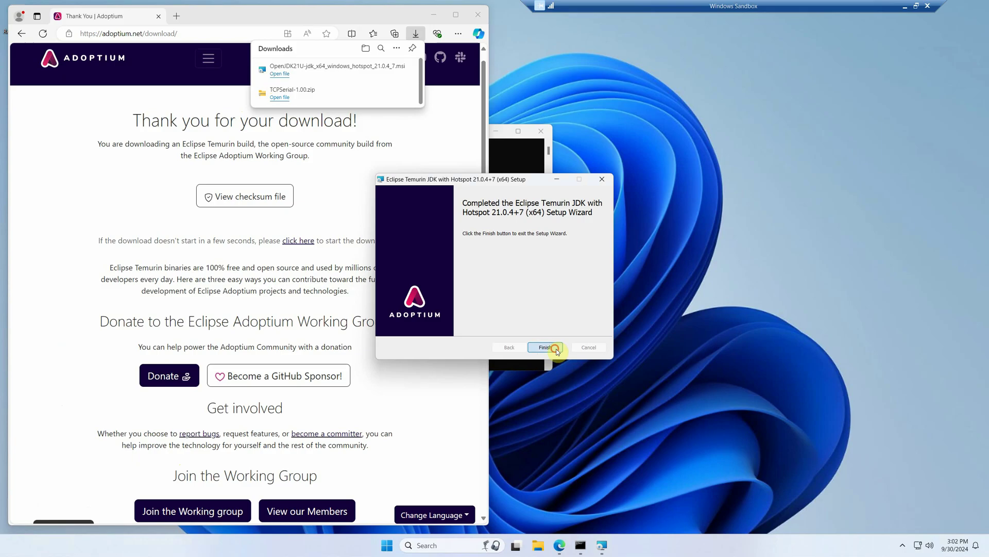
left_click(545, 346)
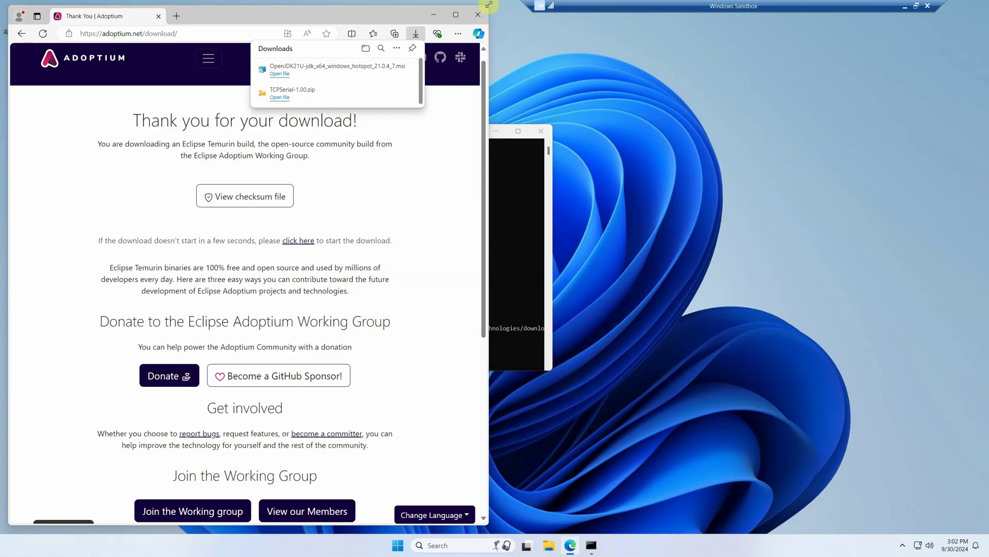
Rerun tcpserial in the old console, then exit that console session.
left_click(508, 192)
key("Up")
key("Return")
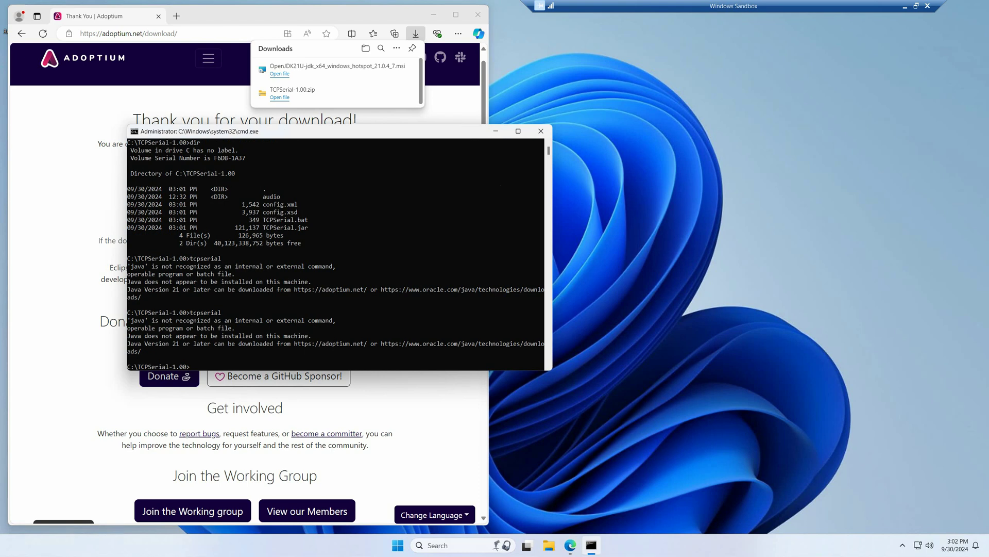
type("exit")
key("Return")
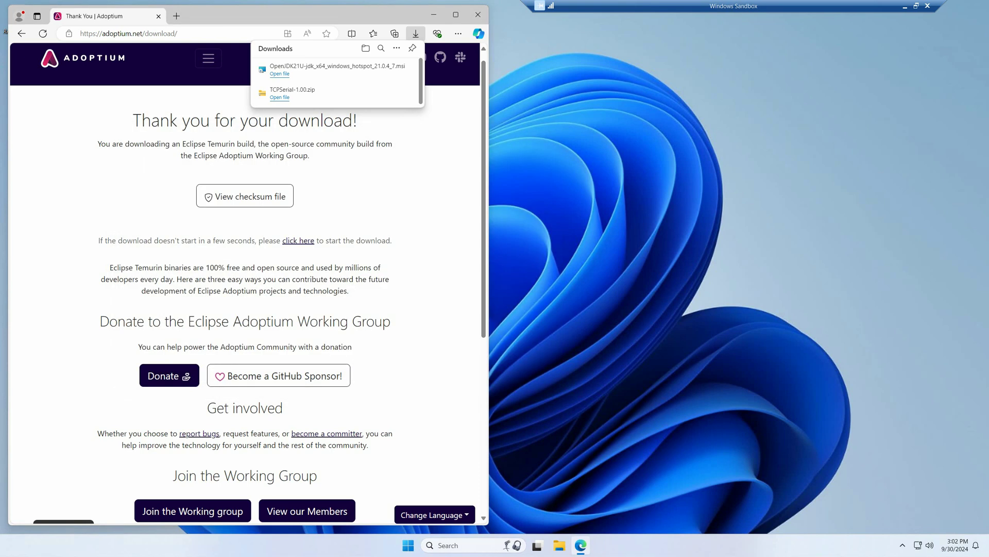
Open a fresh administrator Command Prompt and change into the TCPSerial-1.00 folder.
key("super+r")
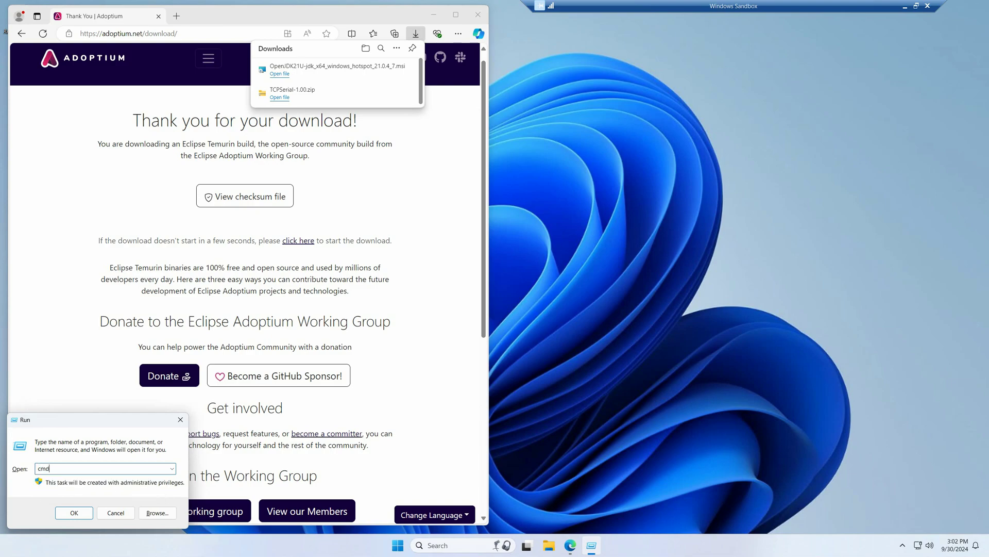
key("Return")
type("cd")
key("Tab")
key("Return")
type("dir")
key("Return")
Start TCPSerial.bat, allow it through the firewall, and move its window to the upper right.
type("tcpse")
key("Tab")
key("Return")
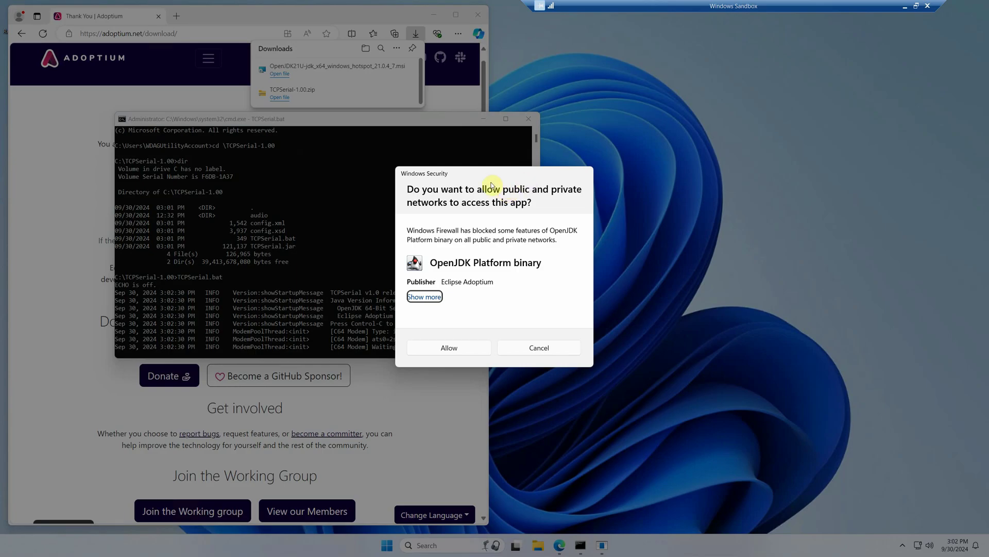
left_click(462, 348)
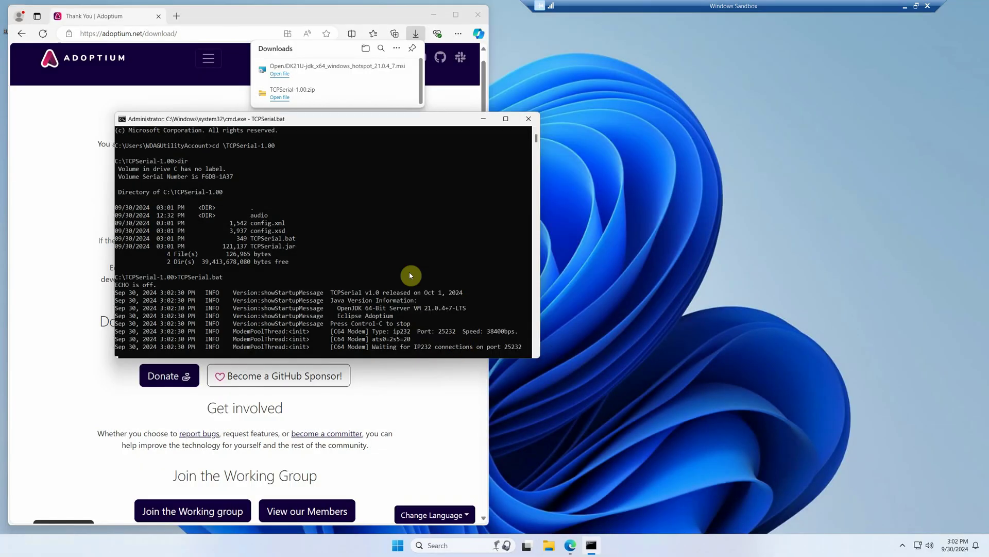
left_click_drag(284, 120, 721, 32)
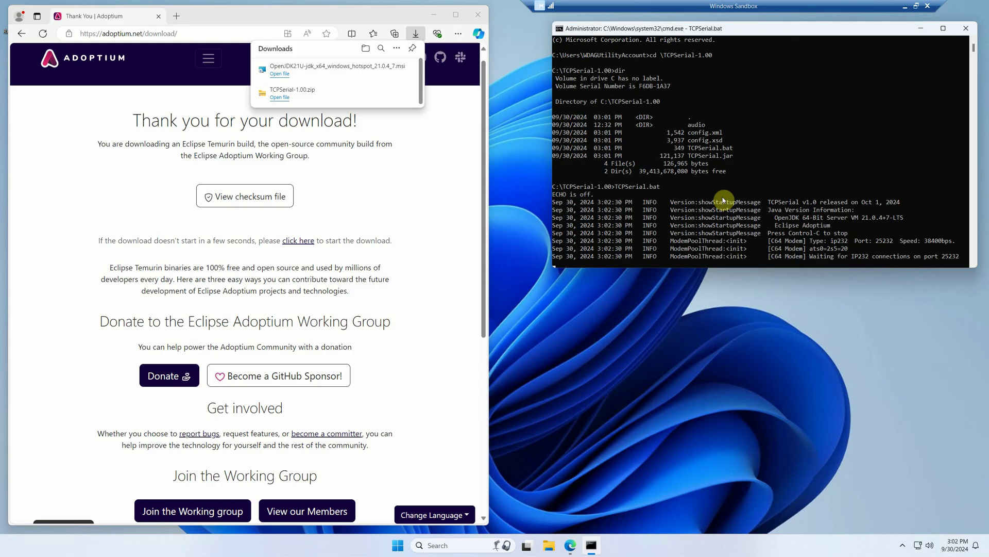
left_click(107, 121)
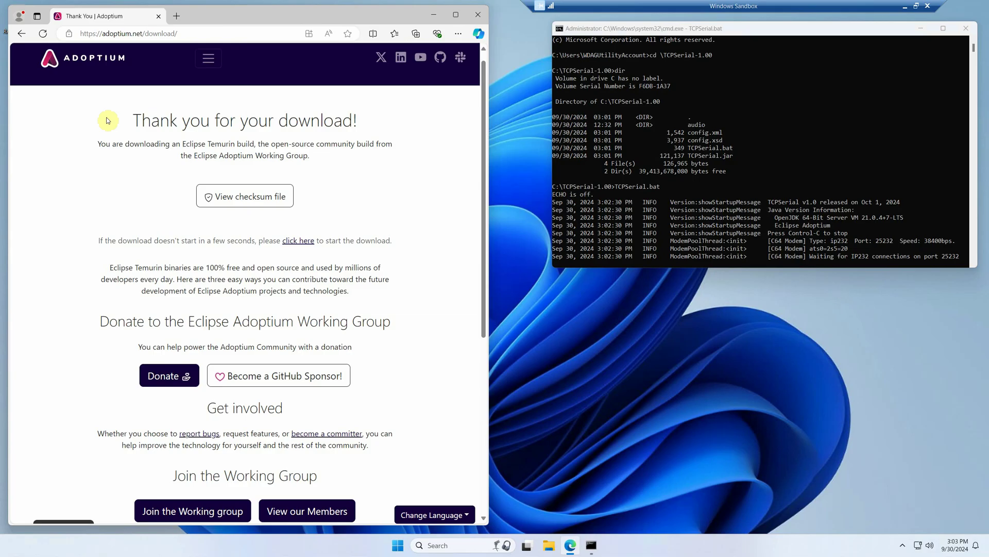
left_click(201, 31)
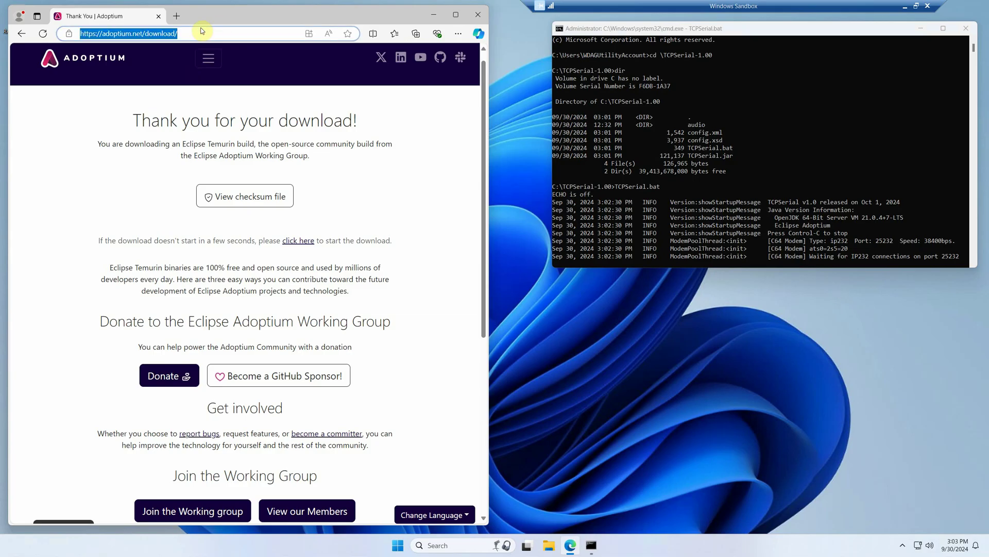
Search for vice emulator, download VICE 3.8 64bit GTK3 from vice-emu.sourceforge.io, and open the zip.
type("vice-e")
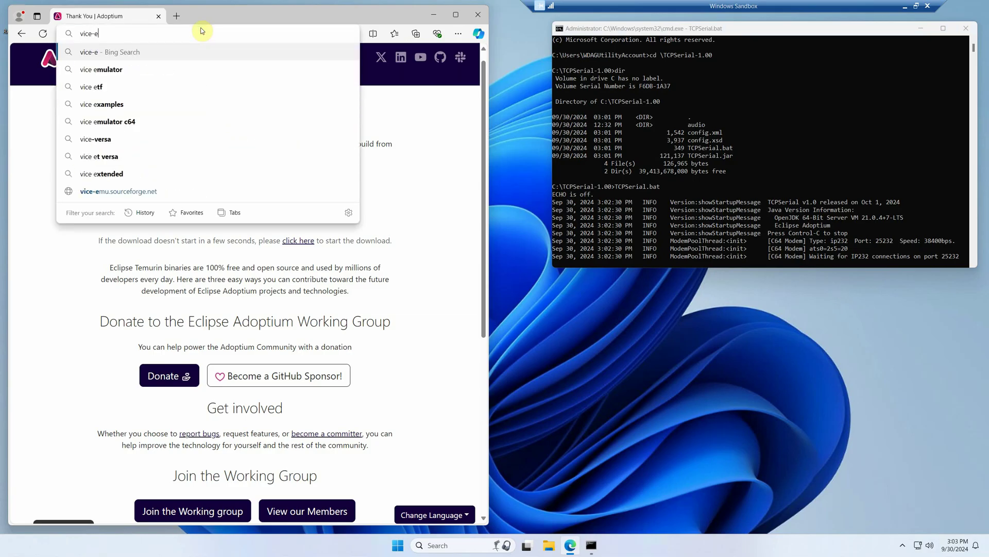
key("Down")
key("Return")
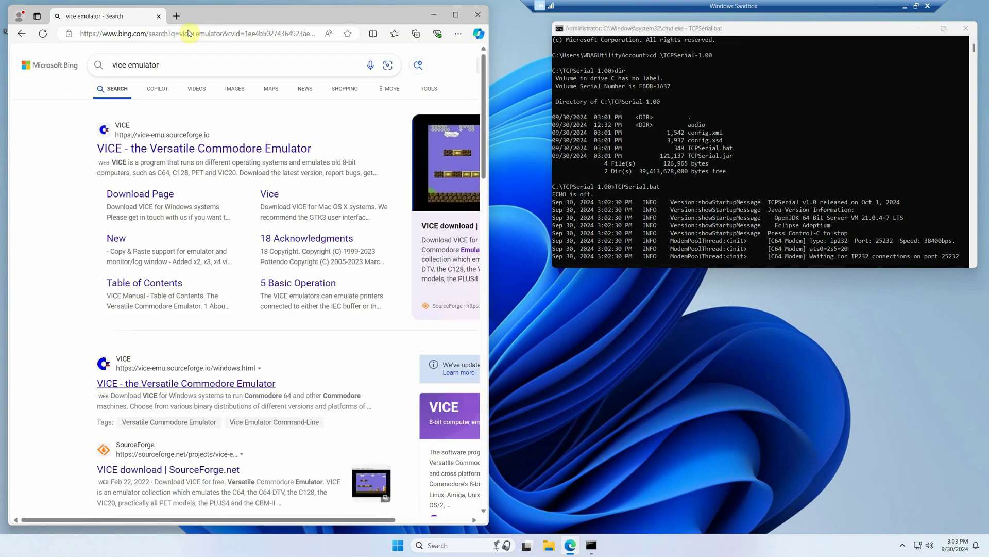
left_click(158, 148)
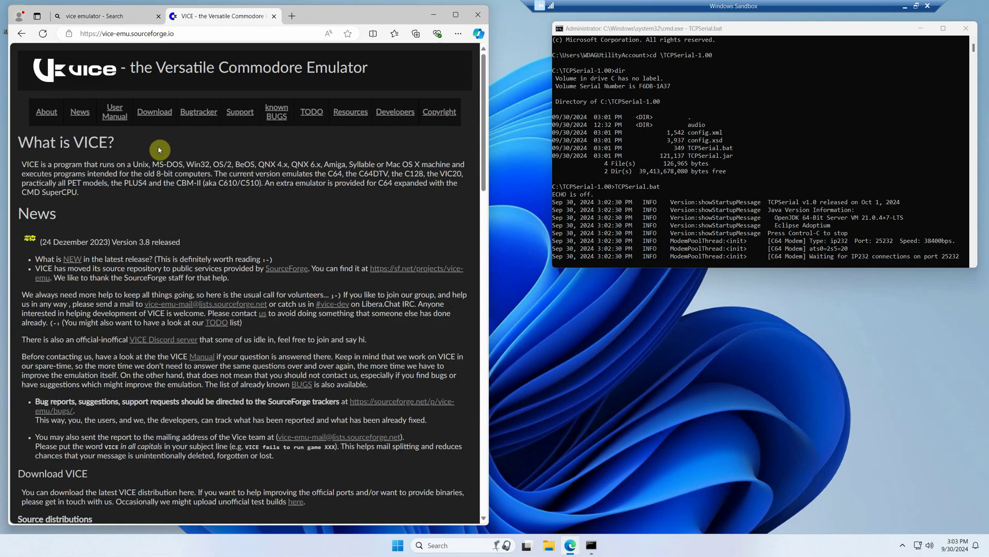
left_click(164, 112)
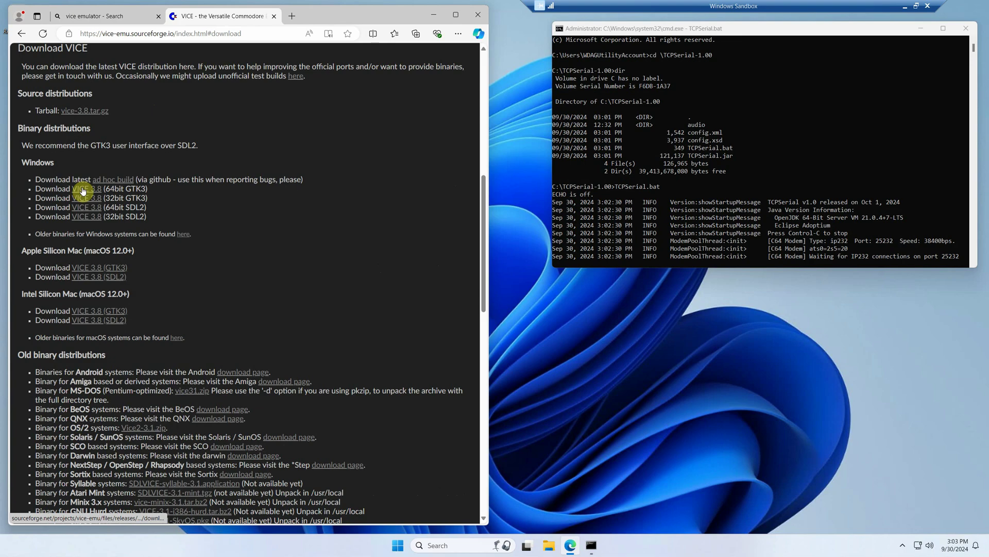
left_click(83, 190)
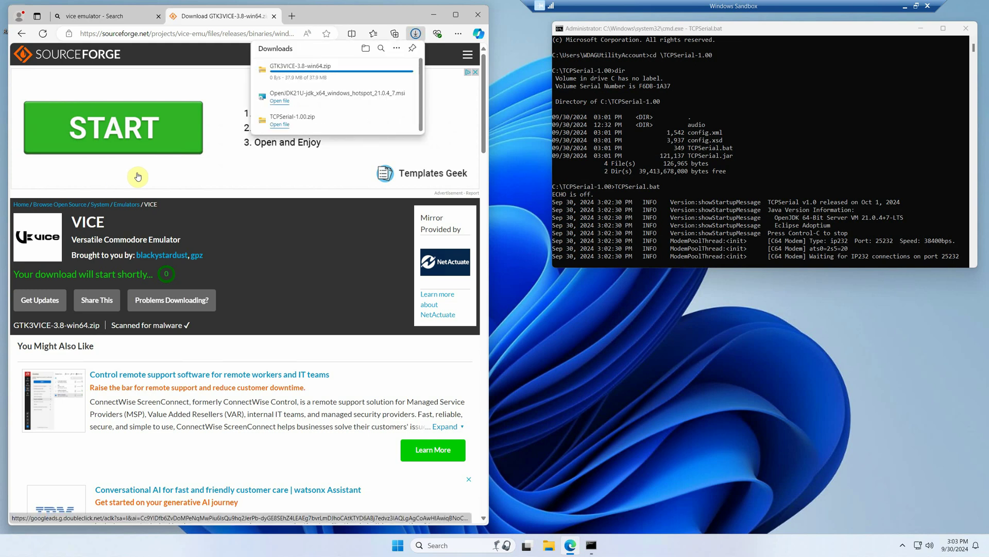
left_click(279, 75)
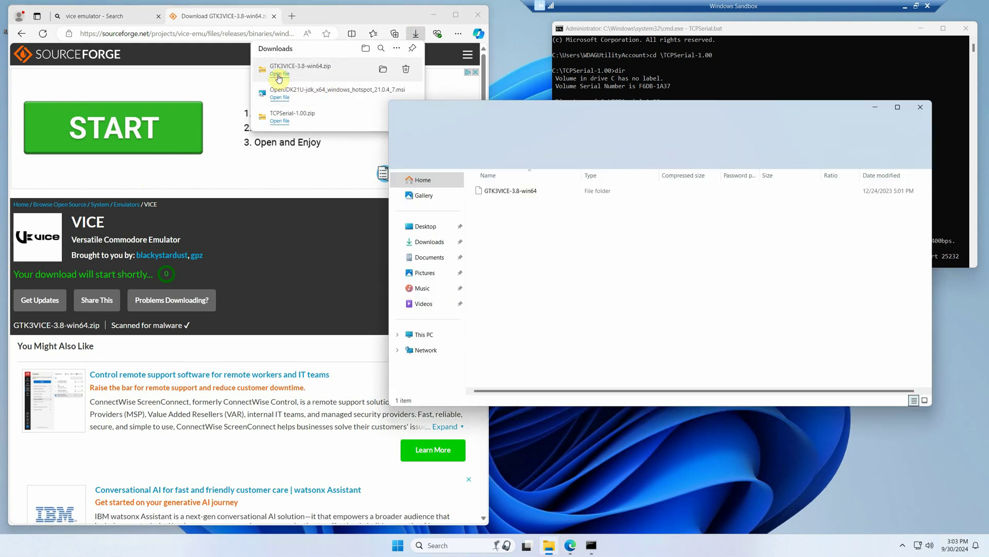
Open a second Explorer at Local Disk (C:), drag GTK3VICE-3.8-win64 from the zip into it, and close Edge.
right_click(547, 547)
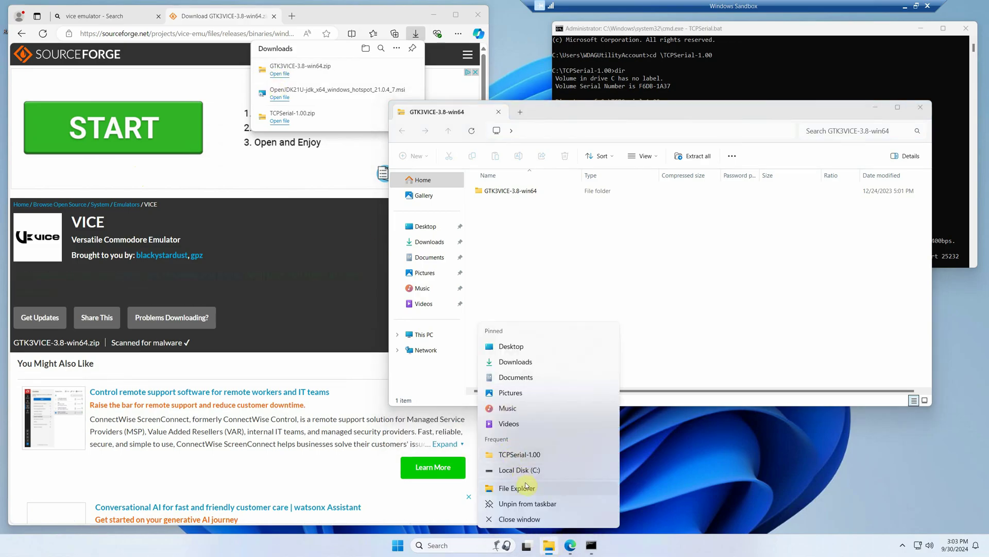
left_click(522, 488)
left_click_drag(561, 128, 235, 195)
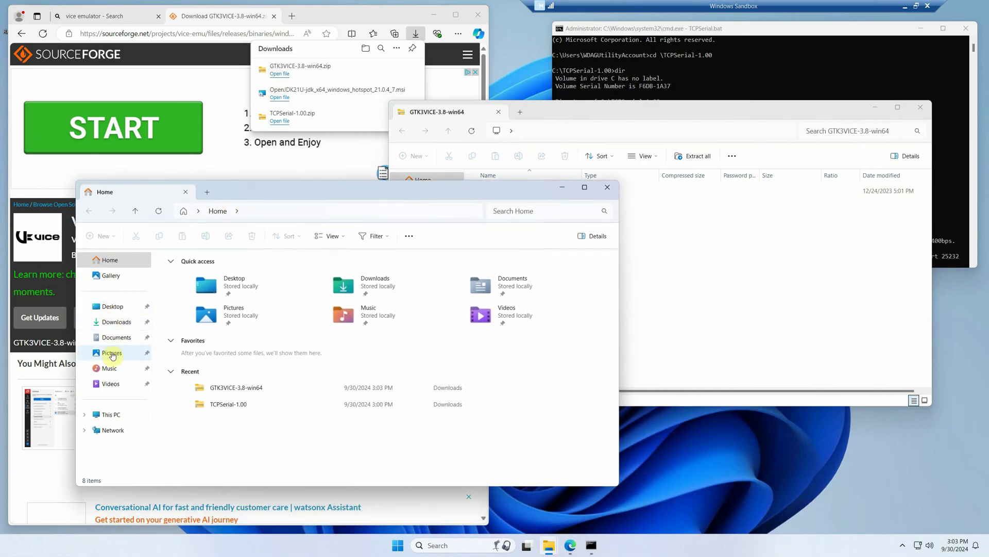
left_click(111, 413)
double_click(222, 281)
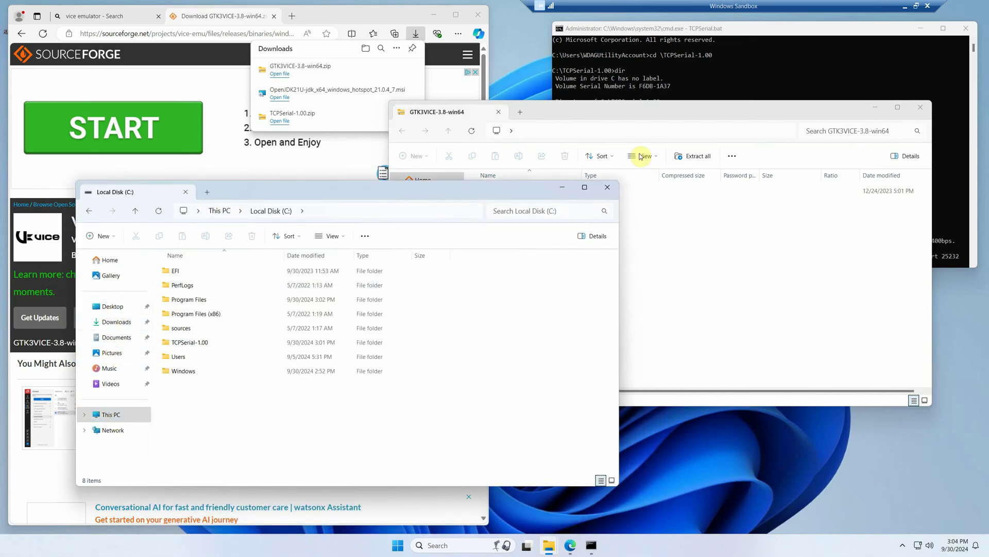
left_click_drag(644, 111, 721, 70)
left_click(567, 151)
left_click_drag(574, 342, 175, 409)
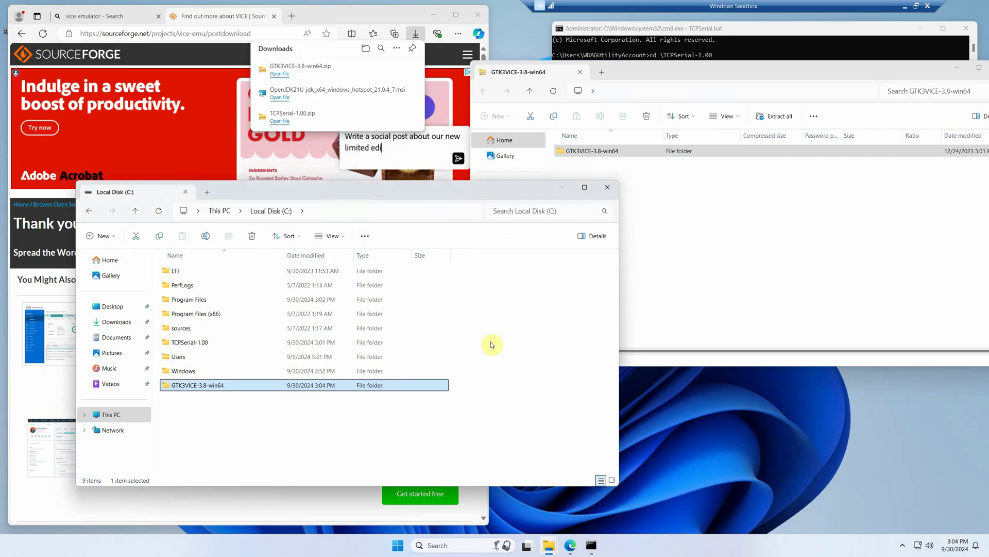
left_click(477, 16)
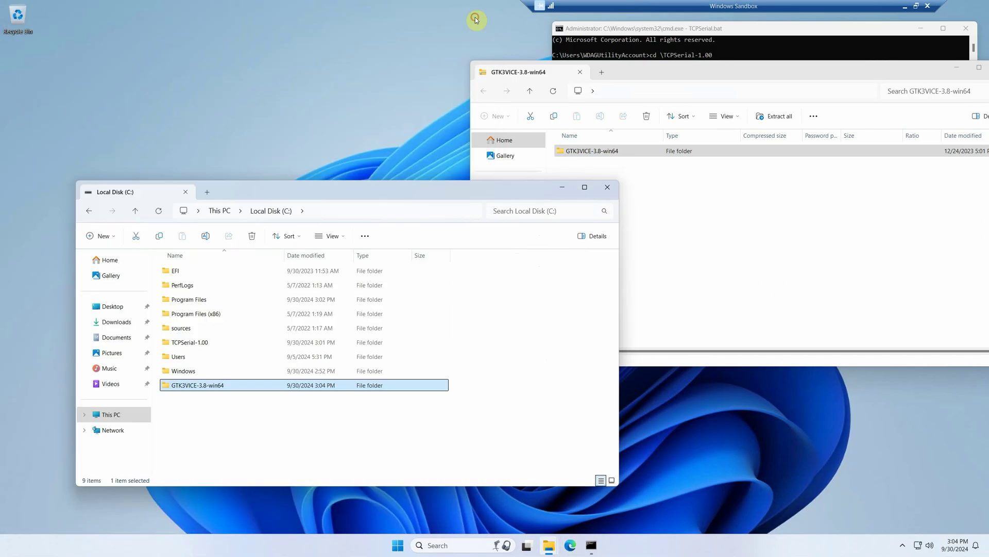
In C:\GTK3VICE-3.8-win64\bin, send x64sc to the Desktop as a shortcut.
double_click(205, 386)
double_click(207, 271)
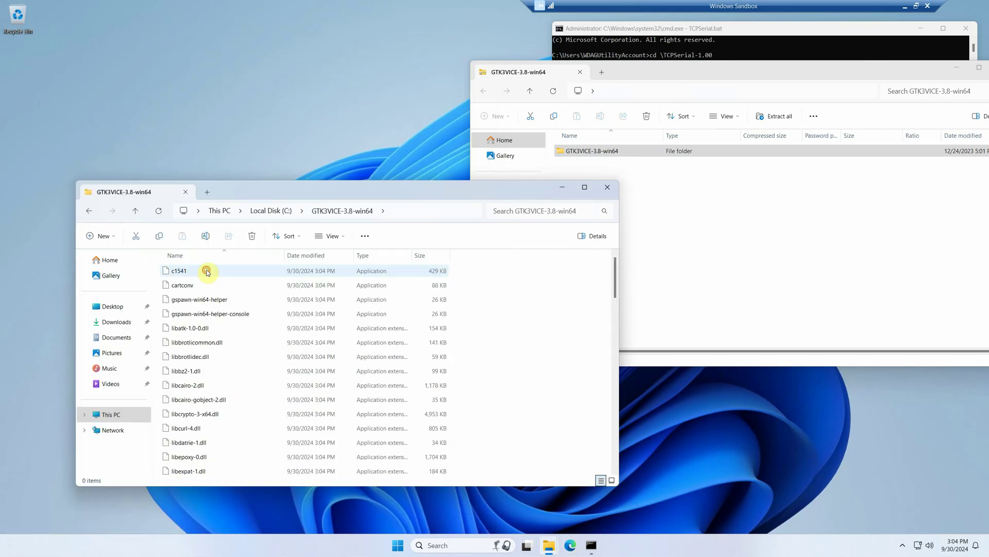
scroll(213, 324, "down", 15)
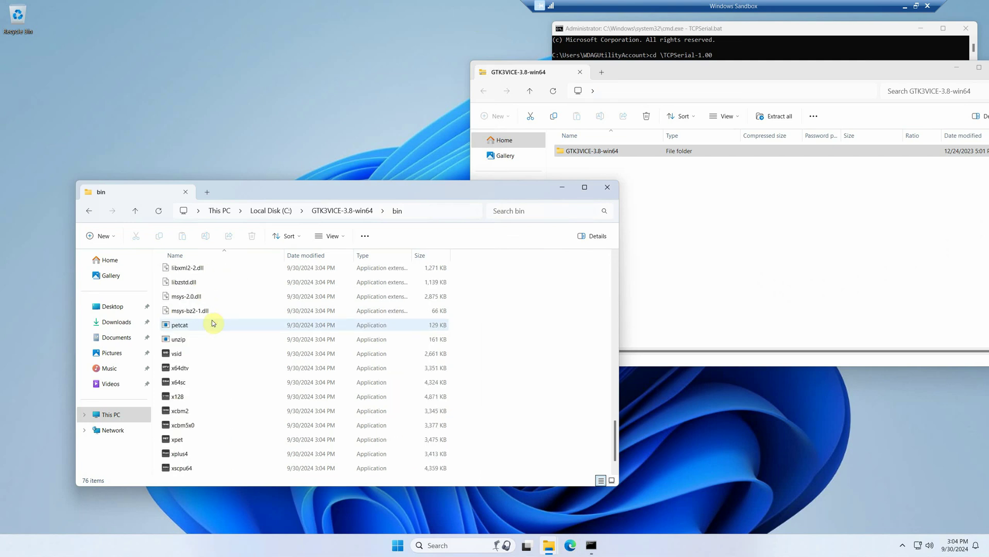
scroll(190, 370, "down", 3)
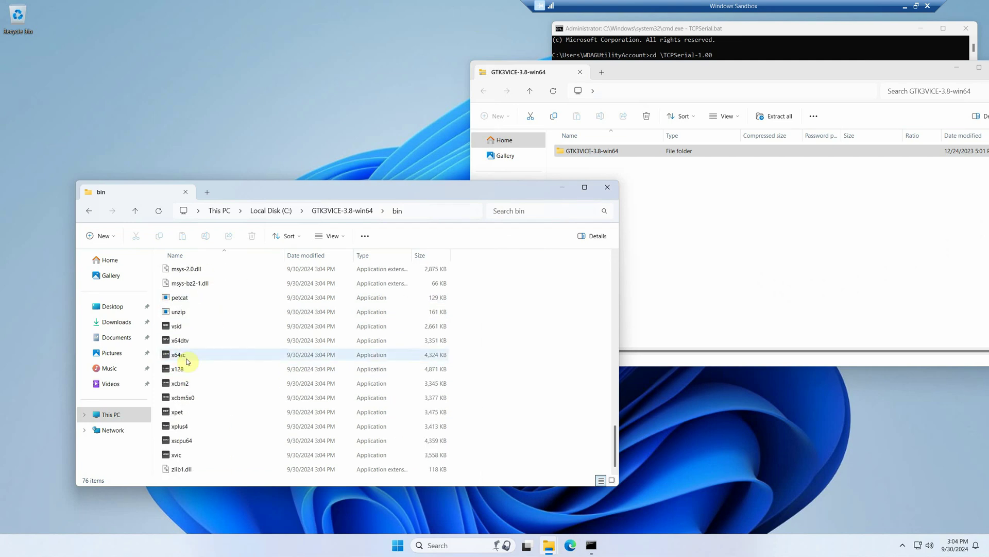
right_click(176, 356)
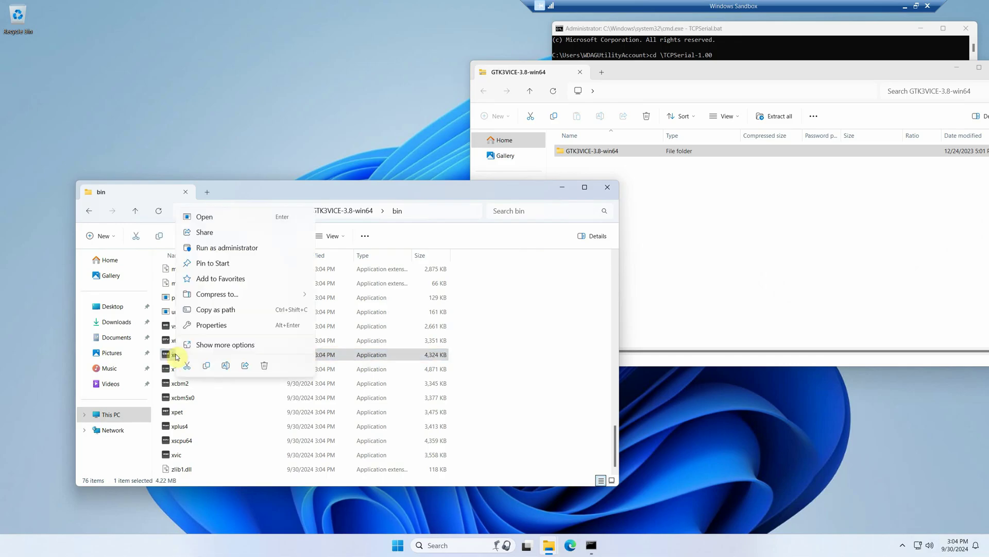
left_click(199, 345)
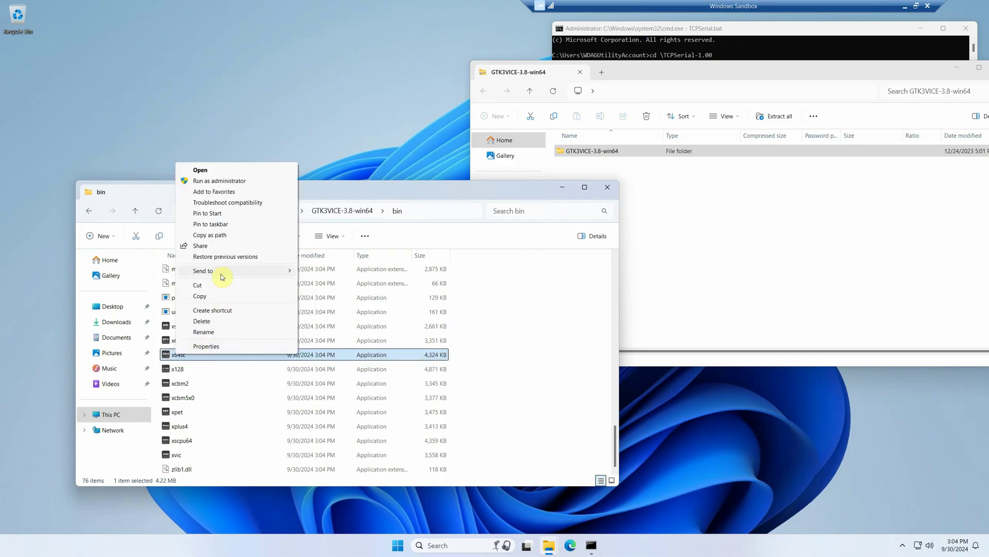
mouse_move(233, 271)
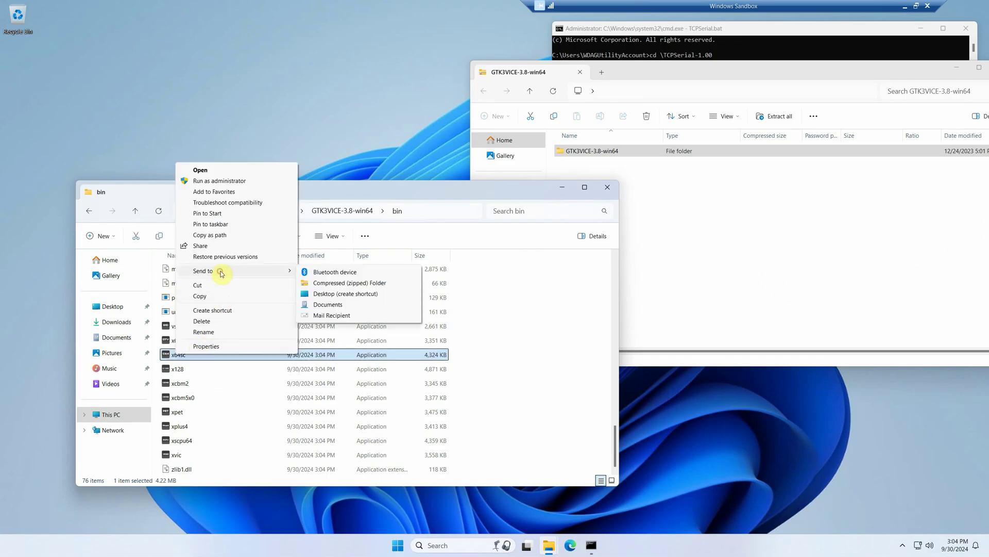
left_click(355, 295)
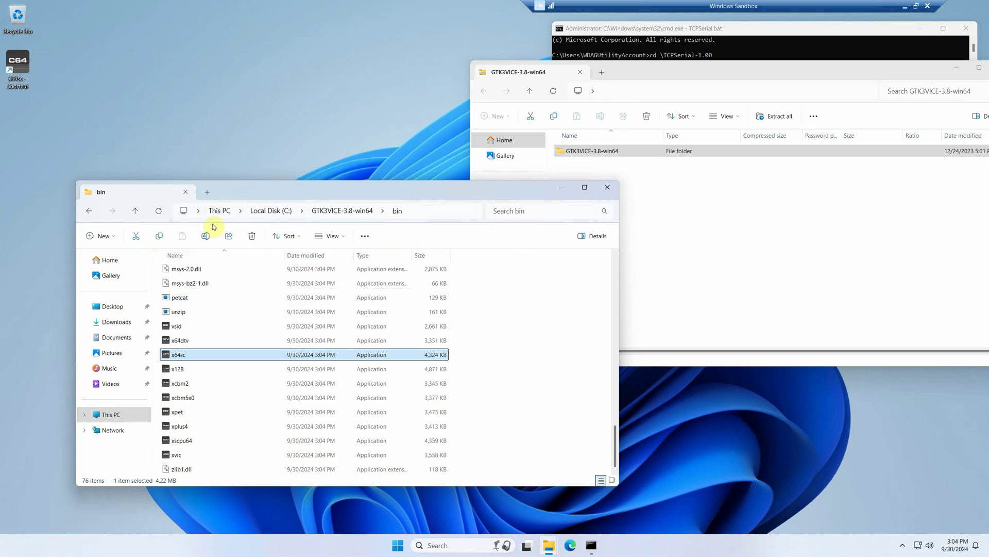
Try the x64sc desktop shortcut, decline the Store prompt with No, and select x64sc.
double_click(22, 67)
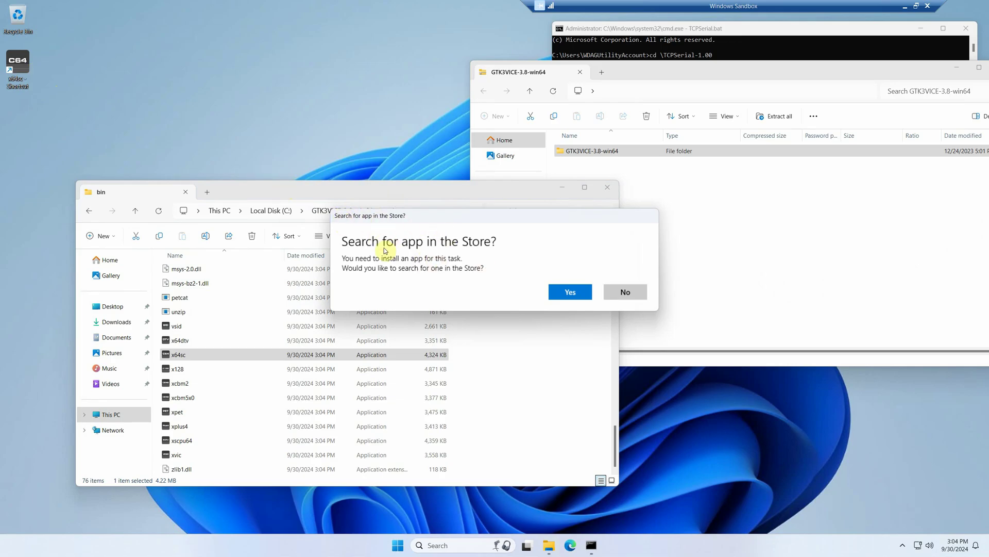
left_click(643, 299)
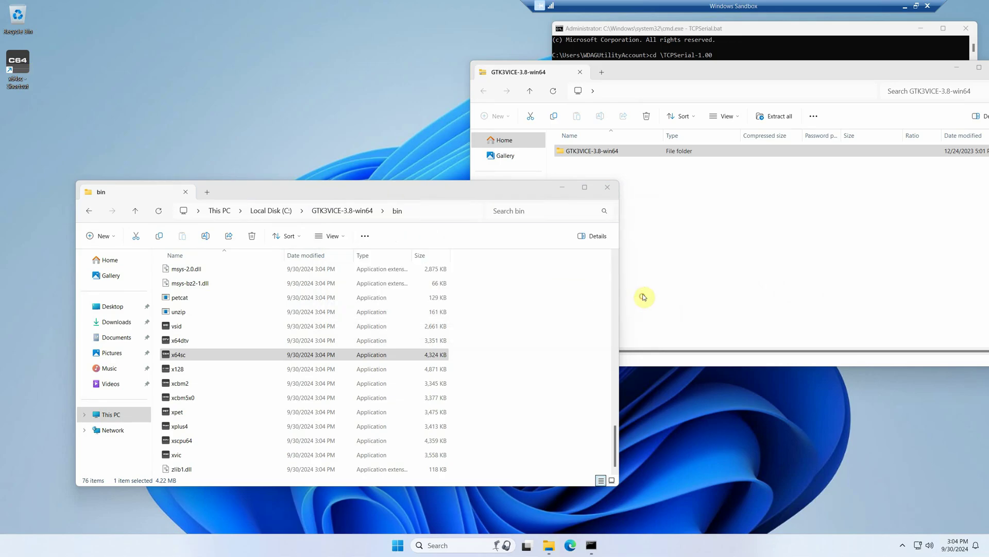
double_click(199, 355)
Tick Unblock in x64sc's Properties, apply with OK, then launch the x64sc desktop shortcut.
right_click(198, 354)
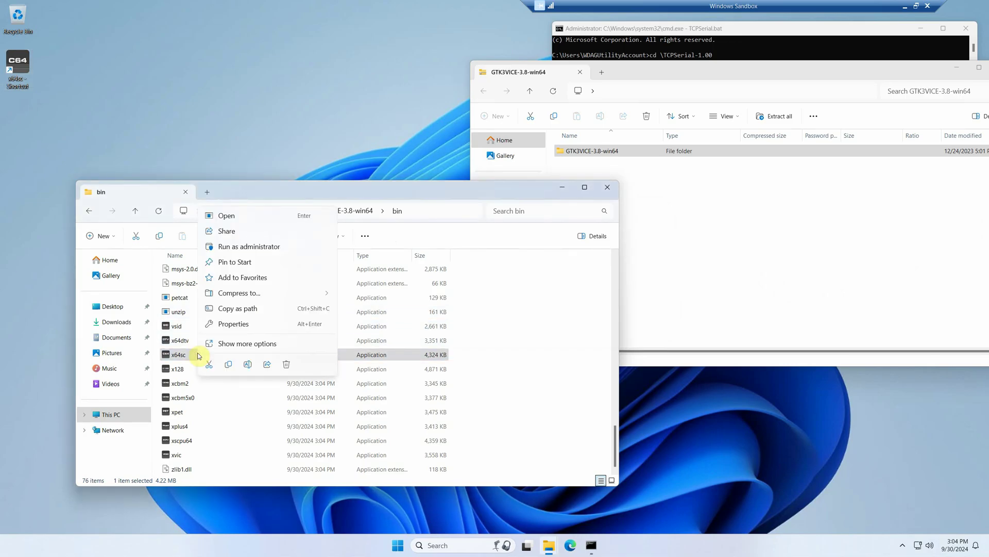
left_click(234, 324)
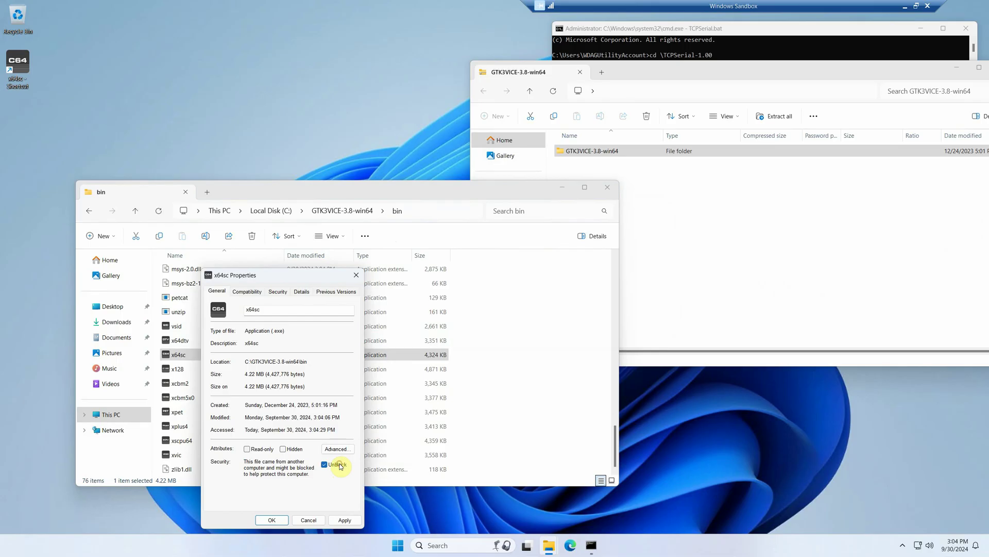
left_click(344, 519)
left_click(276, 520)
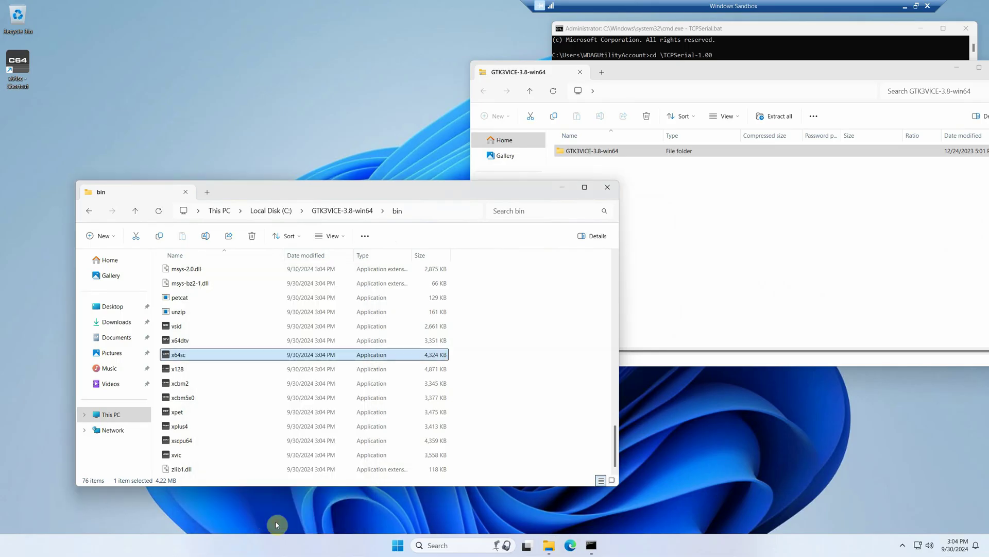
double_click(25, 65)
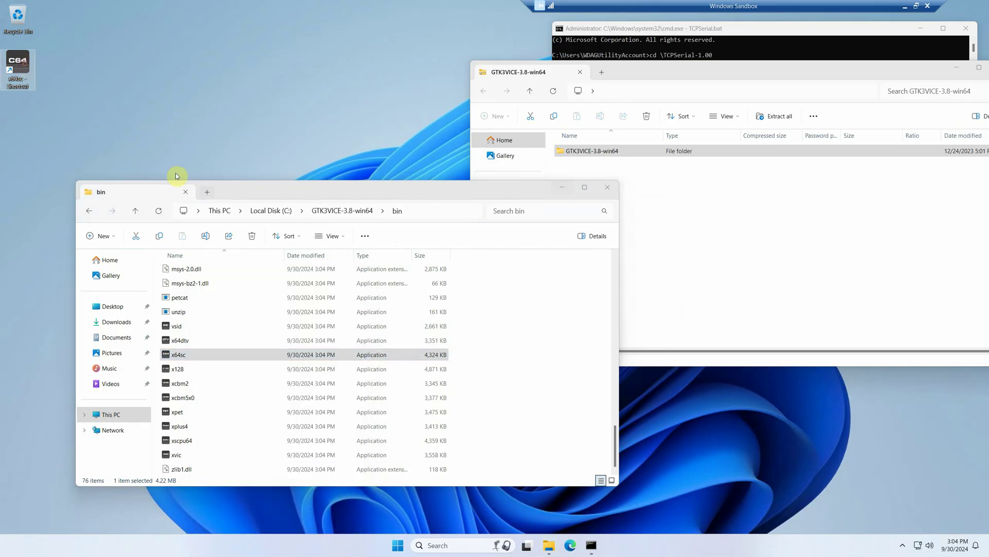